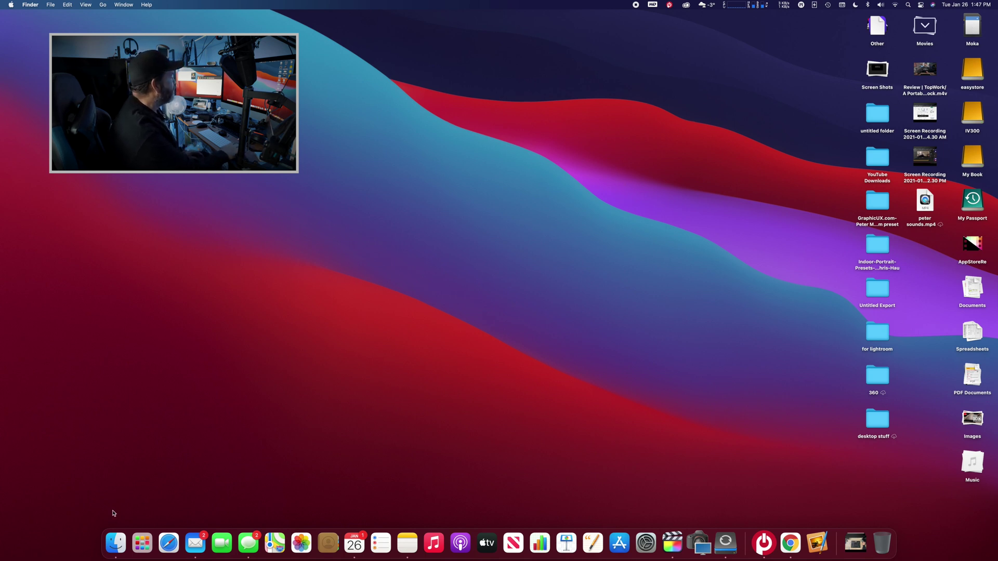
pyautogui.click(118, 542)
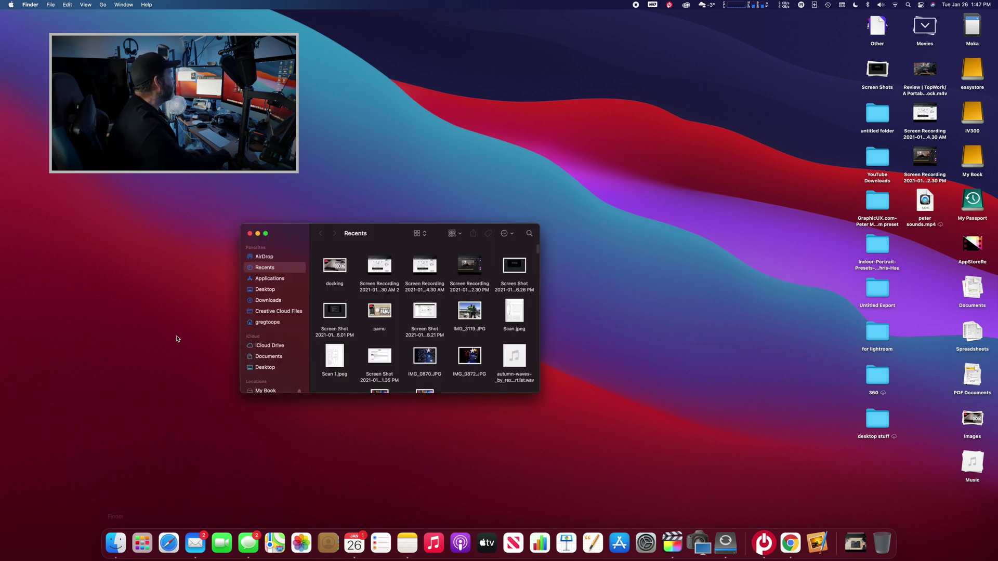
pyautogui.scroll(-5, 271, 356)
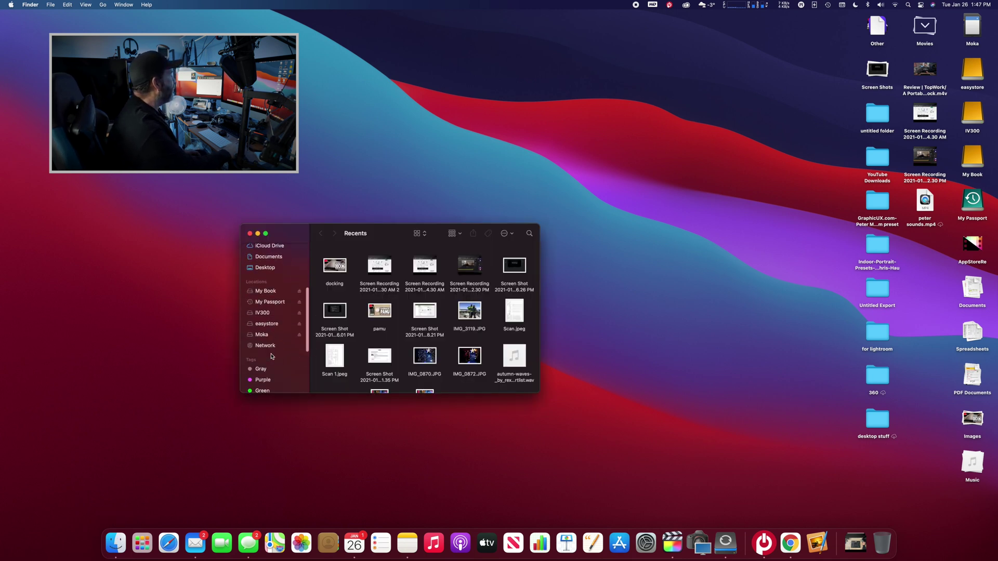
pyautogui.scroll(-1, 271, 356)
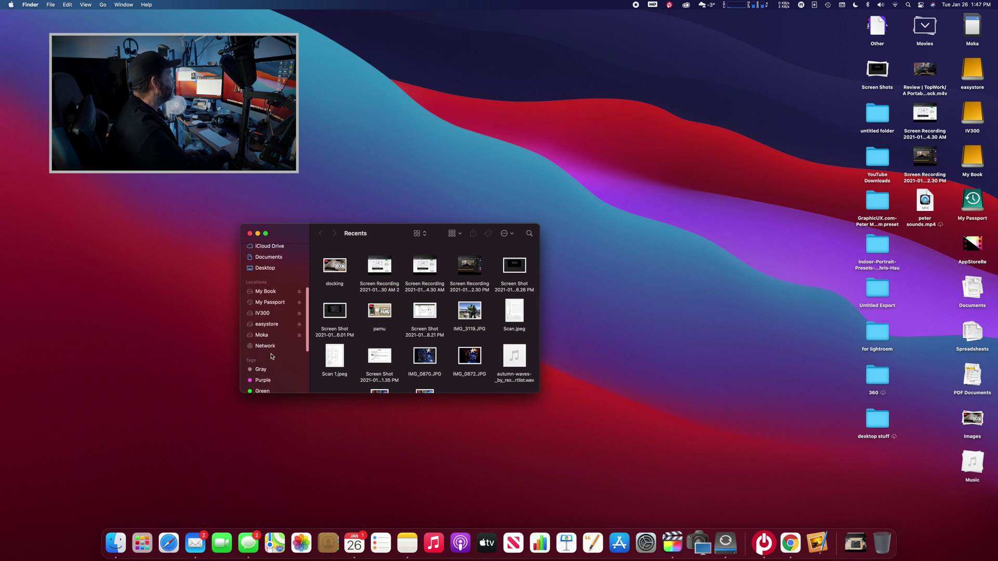
pyautogui.scroll(5, 265, 343)
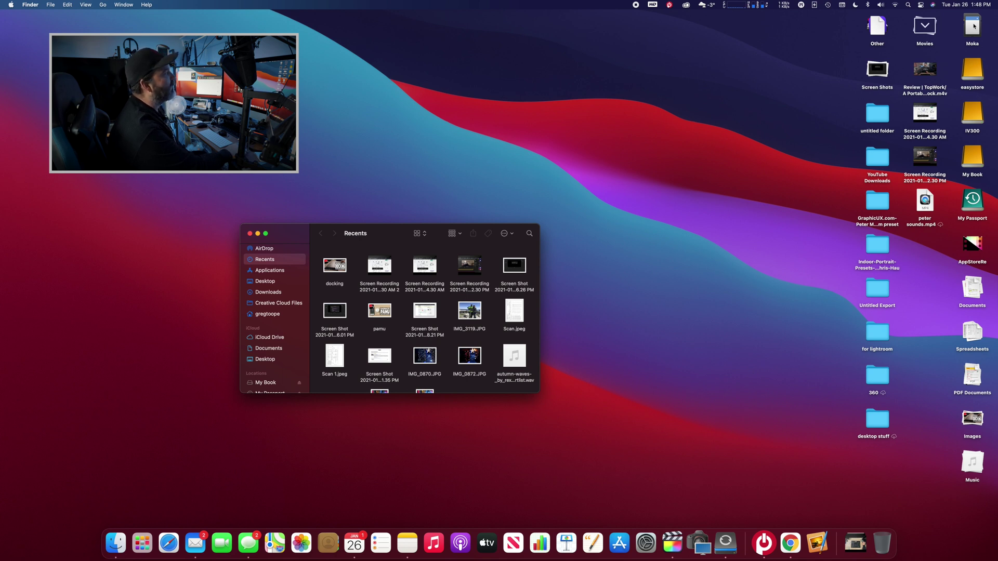
pyautogui.doubleClick(973, 26)
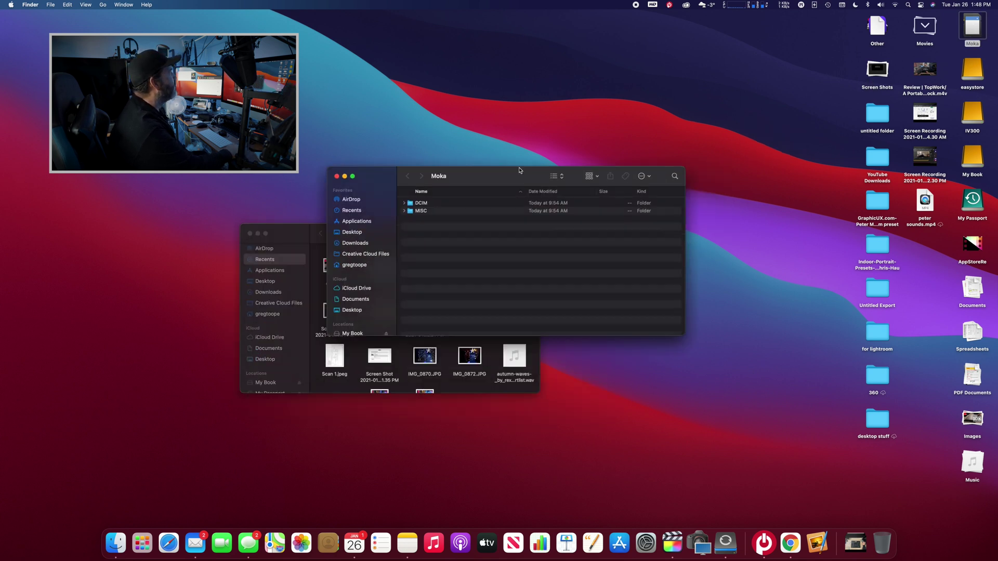
# - Expand DCIM and 100CANON on the Moka card to list its three MP4 movies, then select 1U1A1236.MP4
pyautogui.click(433, 161)
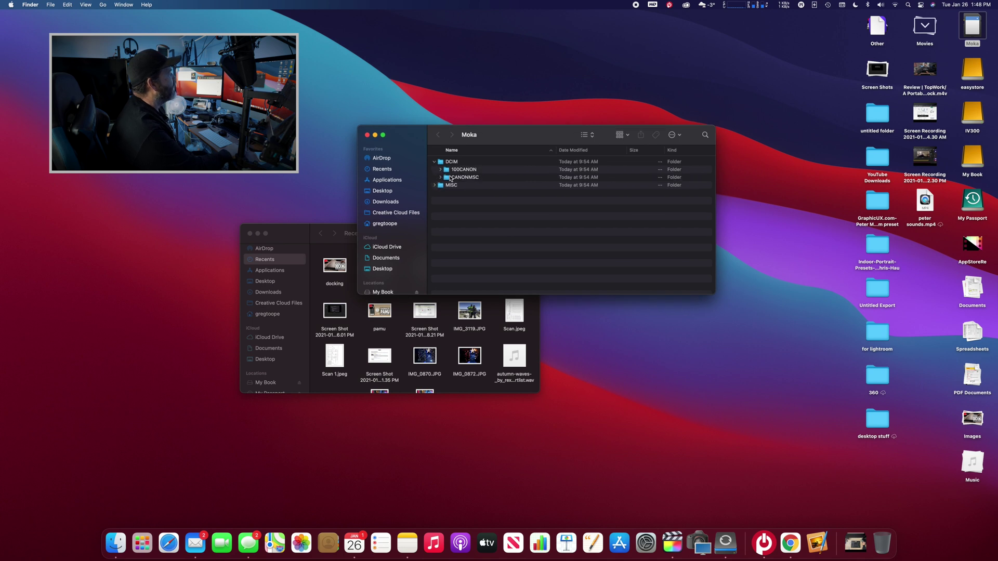
pyautogui.click(440, 169)
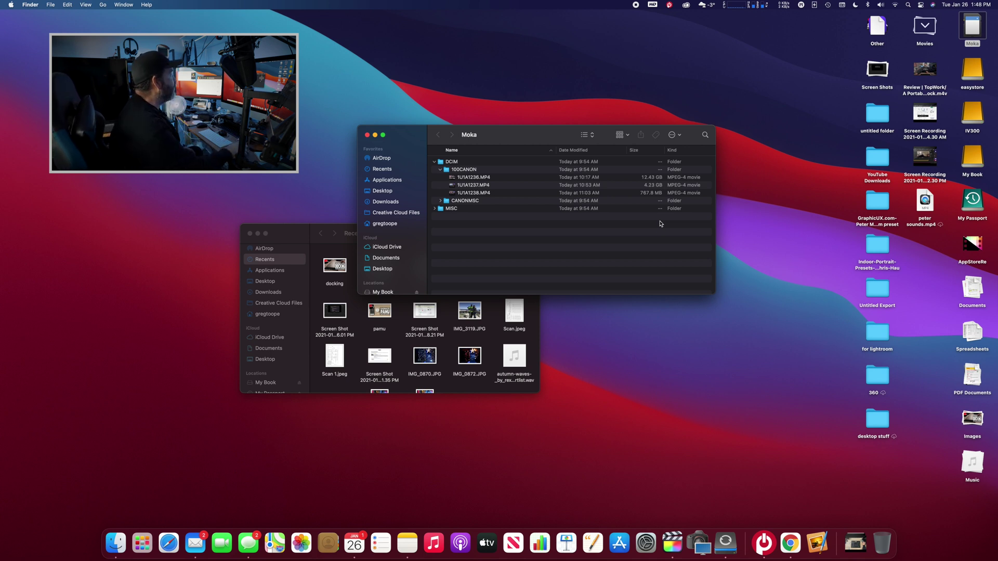
pyautogui.click(468, 179)
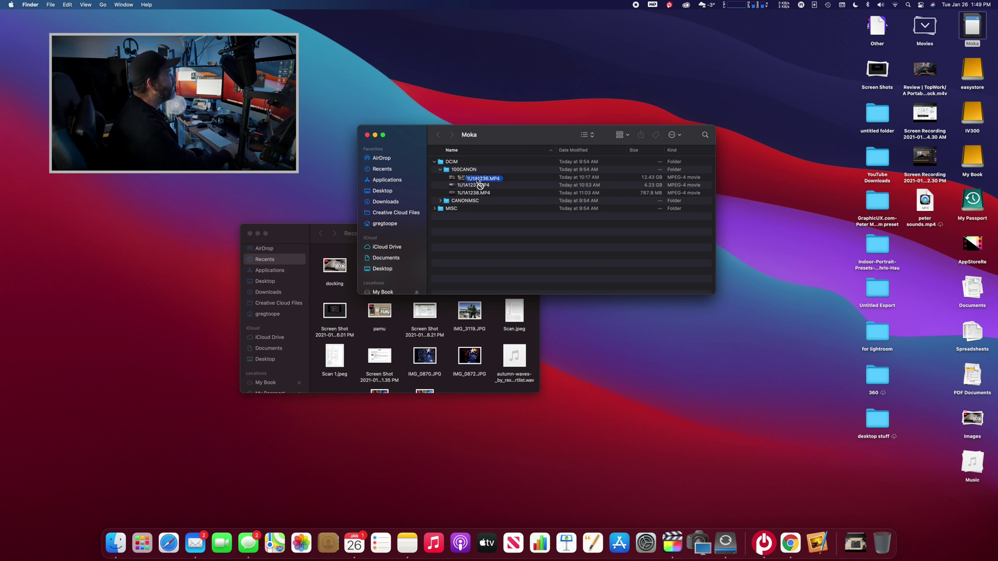
# - Cancel the rename, select 1U1A1238.MP4, raise the Moka window, and drag the movie onto the desktop
pyautogui.press('Escape')
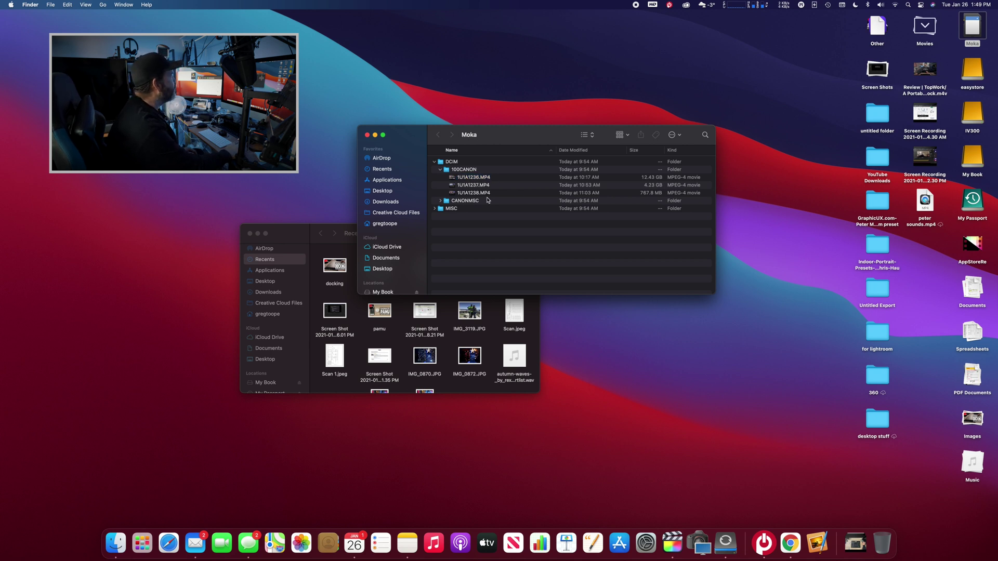
pyautogui.click(483, 195)
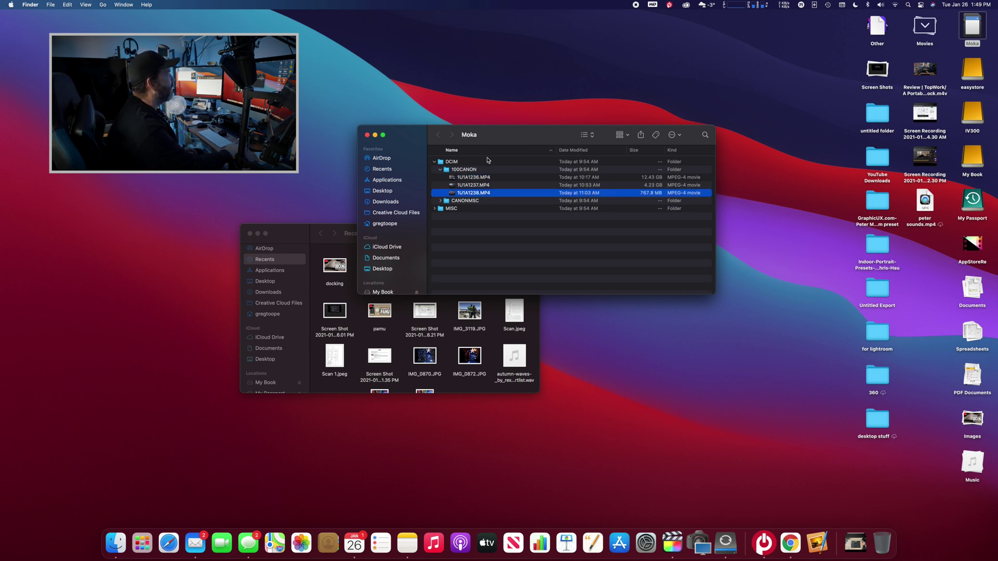
pyautogui.moveTo(495, 141); pyautogui.dragTo(492, 99)
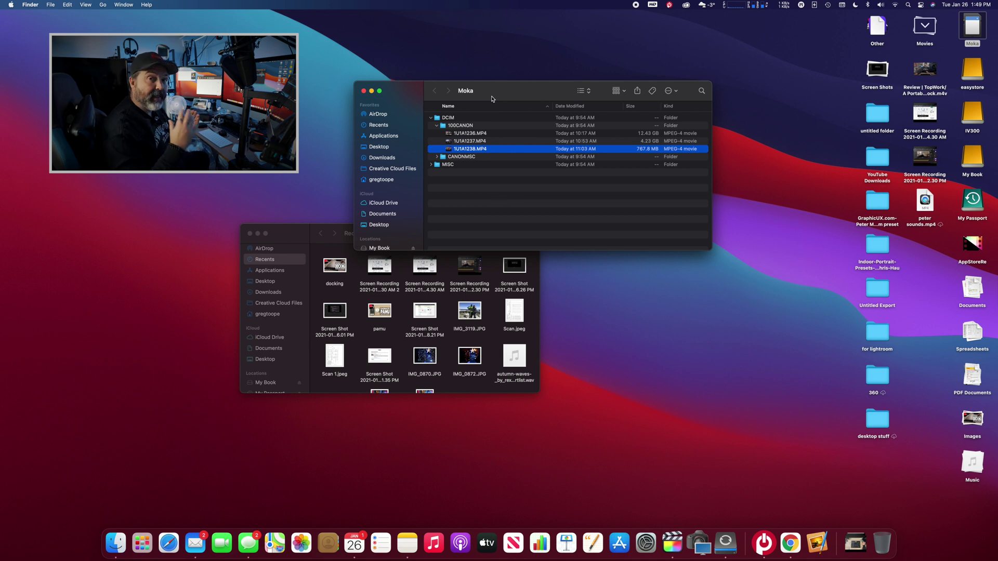
pyautogui.moveTo(491, 96); pyautogui.dragTo(483, 71)
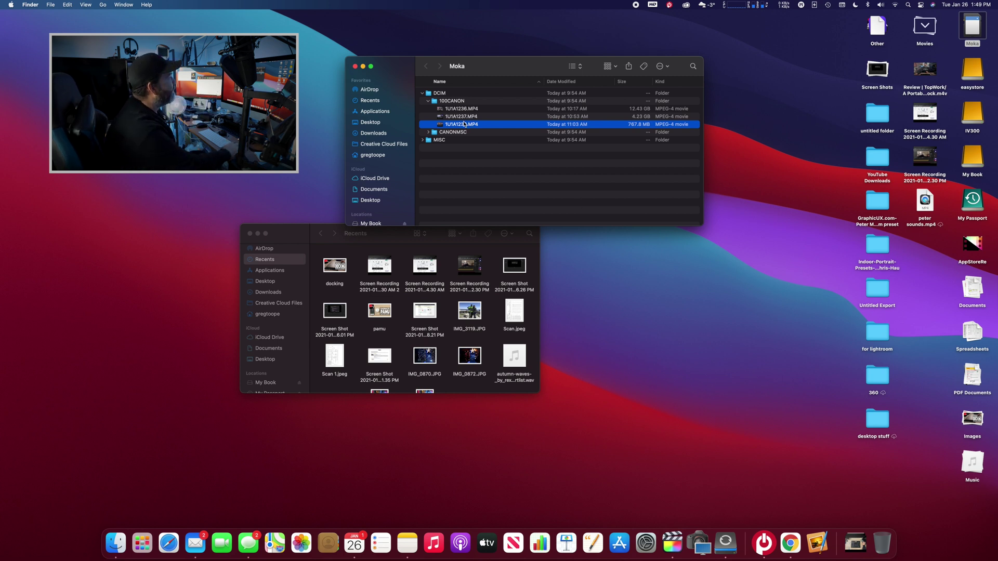
pyautogui.moveTo(464, 125); pyautogui.dragTo(634, 300)
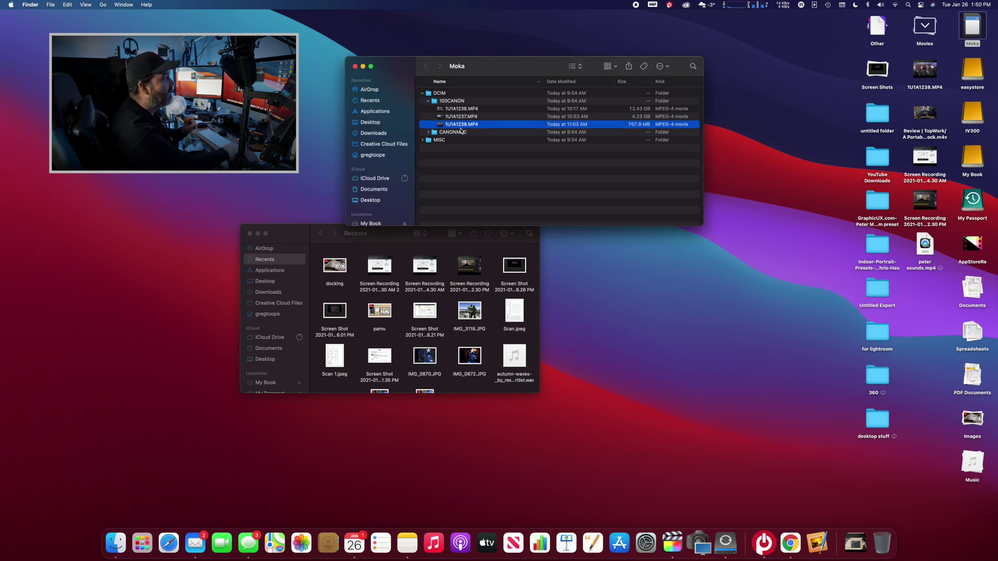
# - Select the desktop copy of 1U1A1238.MP4 while the original stays on the Moka card
pyautogui.moveTo(918, 69)
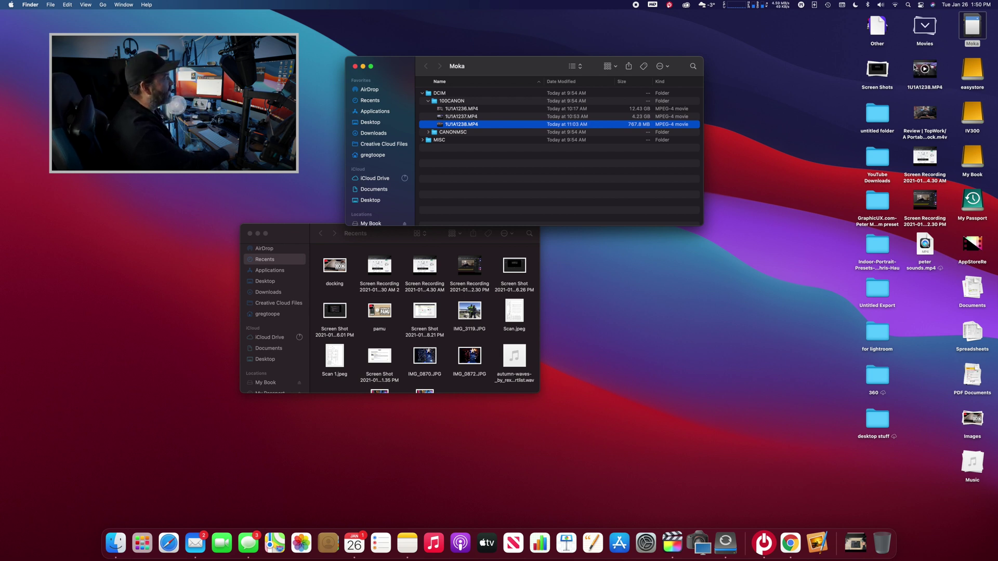
pyautogui.click(914, 70)
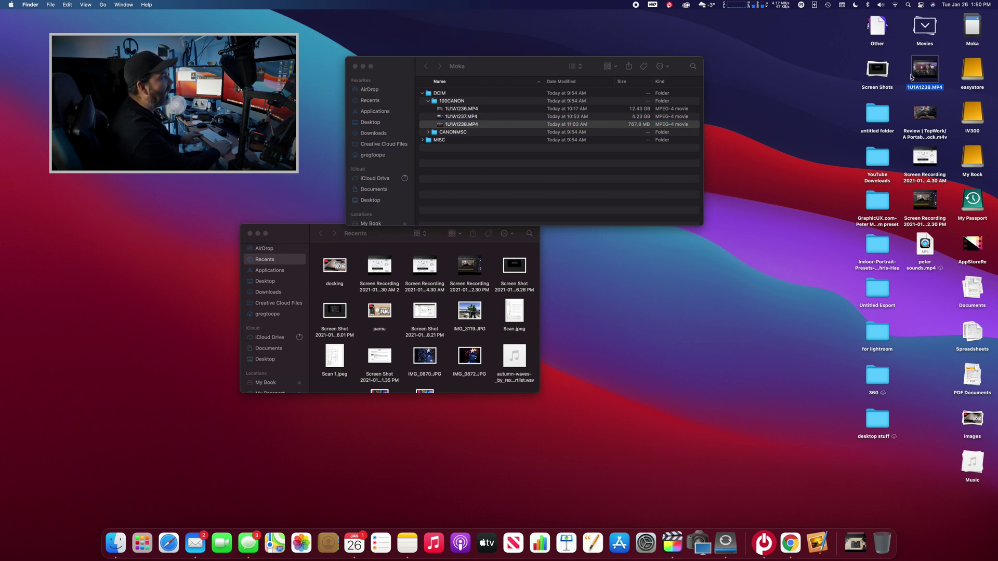
pyautogui.press('super+BackSpace')
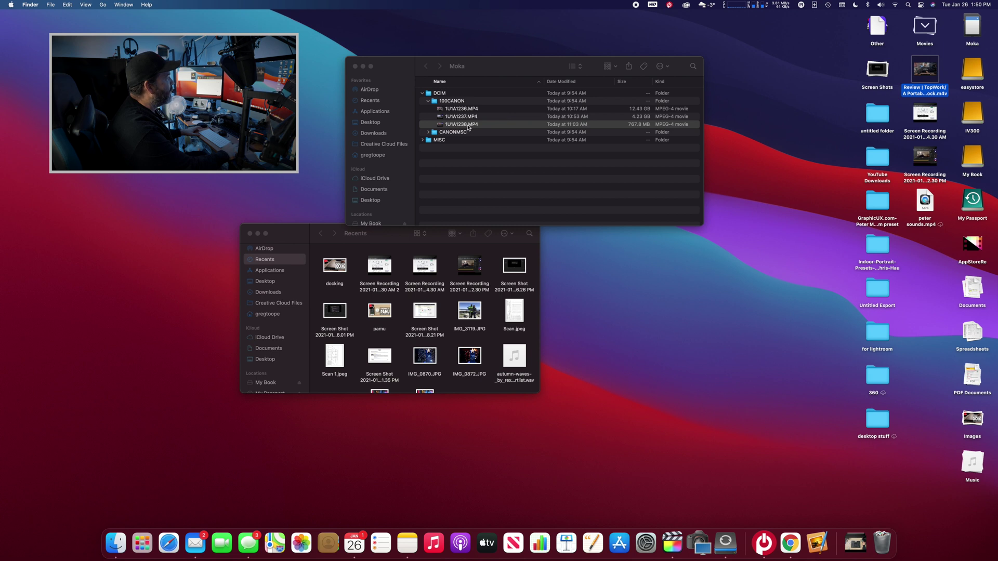
pyautogui.moveTo(464, 124); pyautogui.dragTo(532, 186)
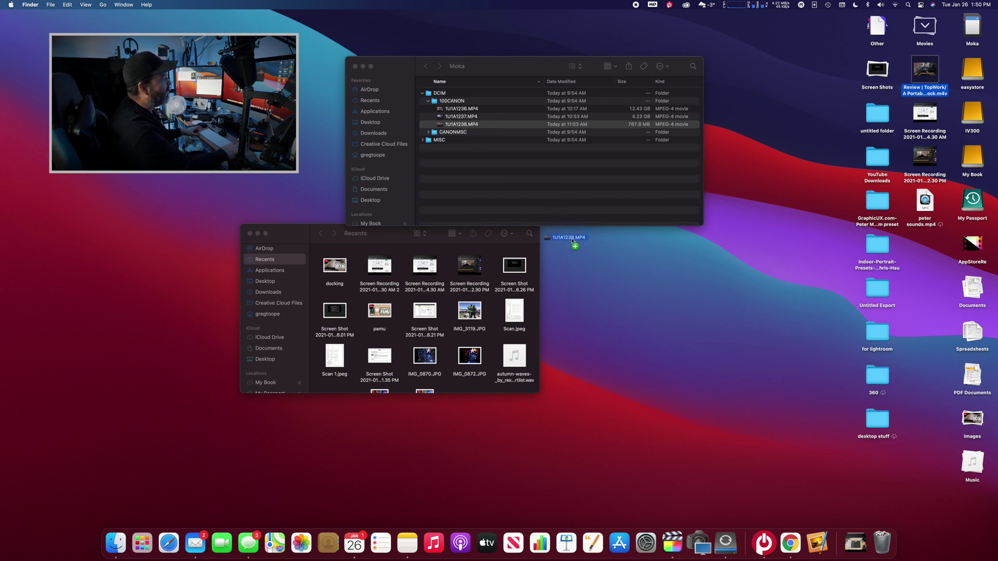
pyautogui.moveTo(572, 240); pyautogui.dragTo(646, 327)
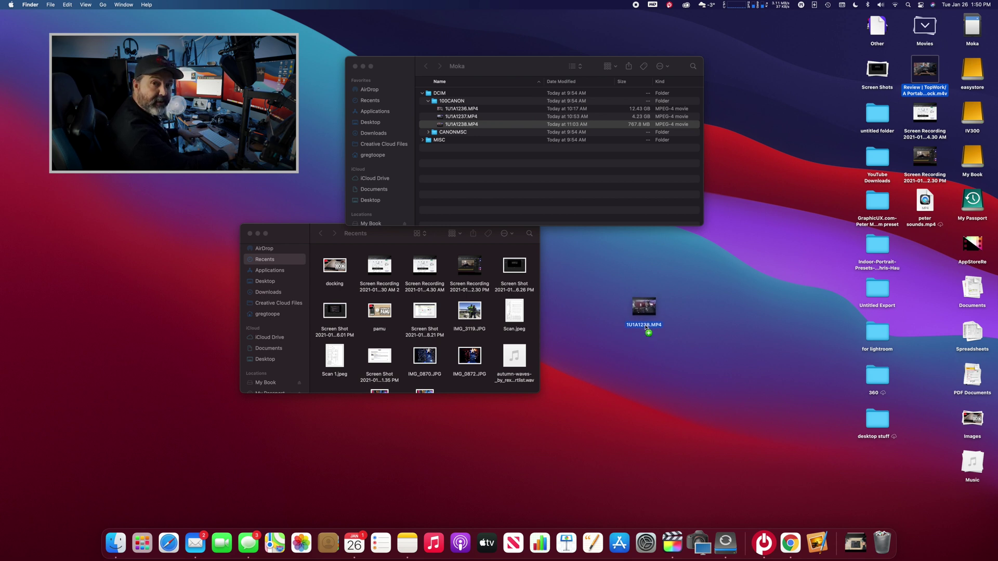
pyautogui.moveTo(646, 328); pyautogui.dragTo(648, 330)
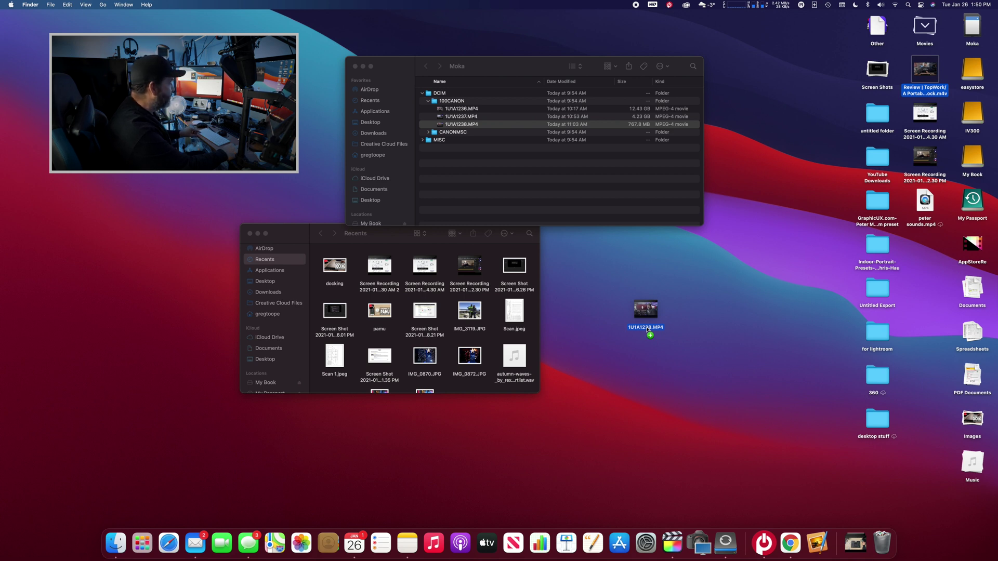
pyautogui.moveTo(647, 329); pyautogui.dragTo(648, 330)
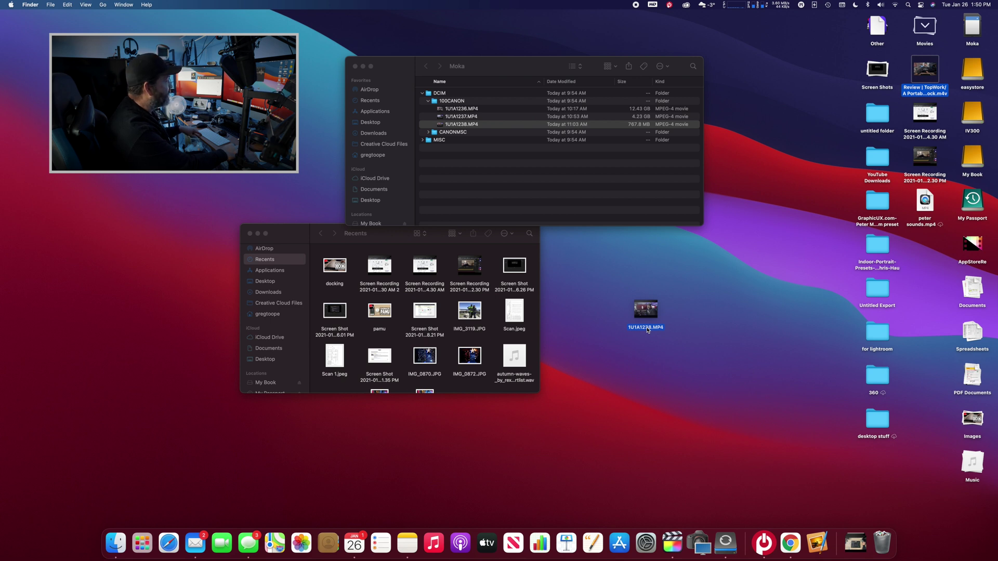
pyautogui.moveTo(647, 330); pyautogui.dragTo(648, 331)
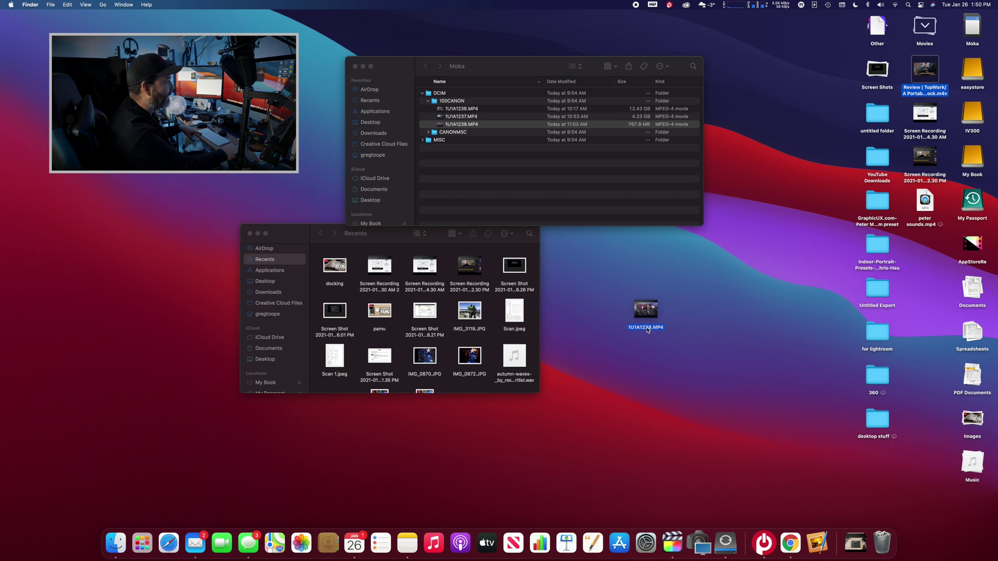
pyautogui.moveTo(648, 330); pyautogui.dragTo(647, 330)
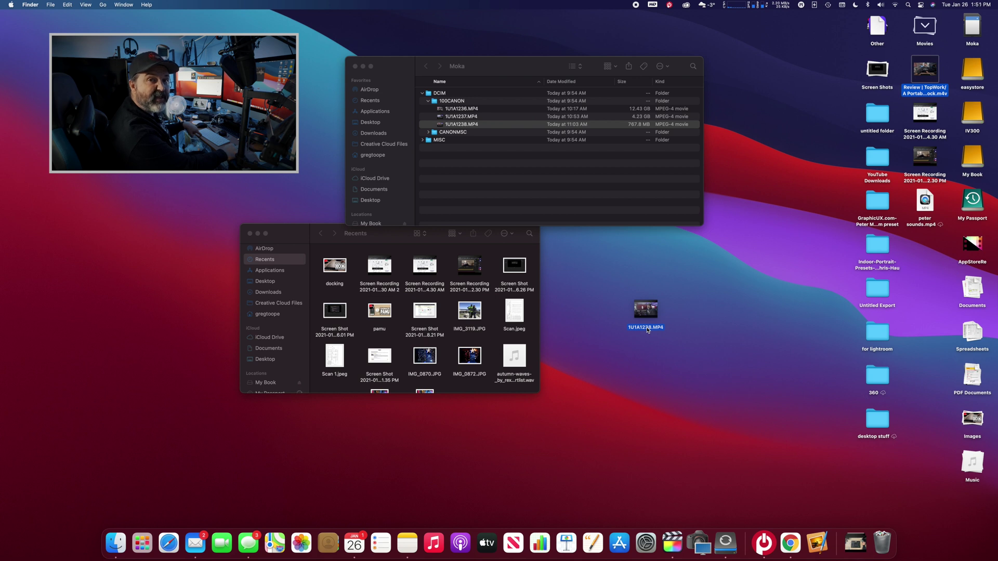
pyautogui.moveTo(648, 330); pyautogui.dragTo(645, 336)
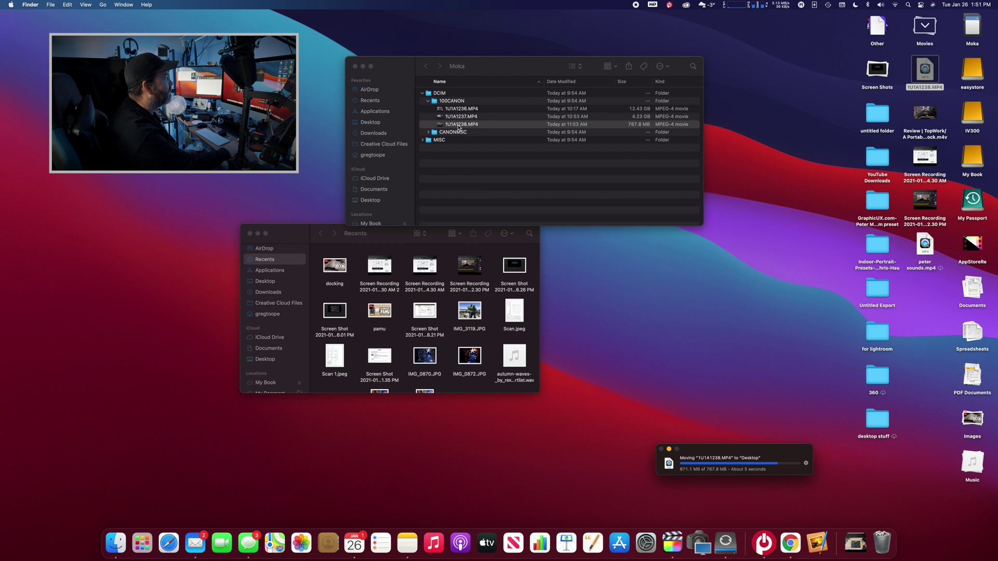
# - Bring the Moka card window back to the front after moving the movie to the desktop
pyautogui.click(459, 126)
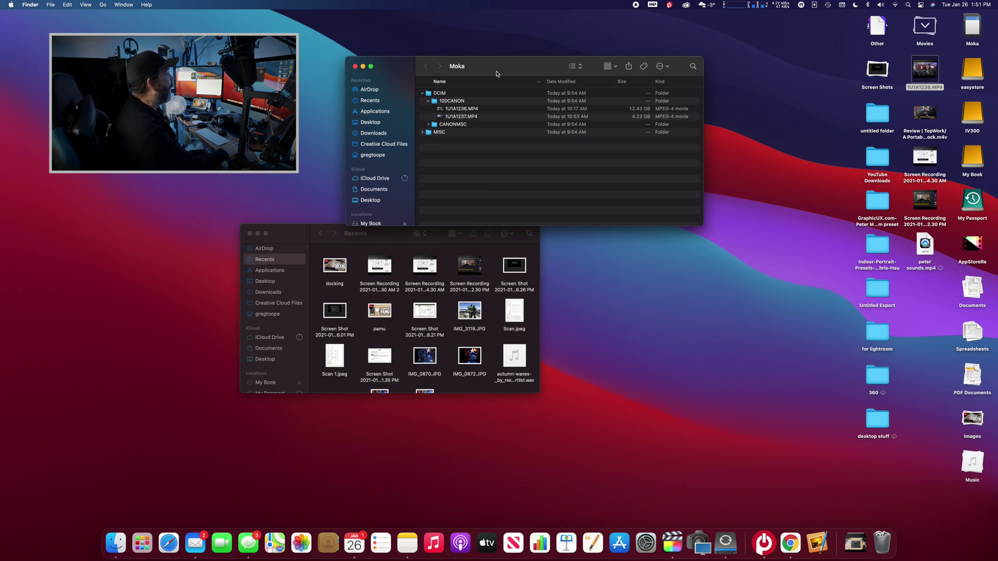
# - Close the Moka card window and pick up the desktop 1U1A1238.MP4
pyautogui.click(355, 66)
pyautogui.moveTo(917, 74)
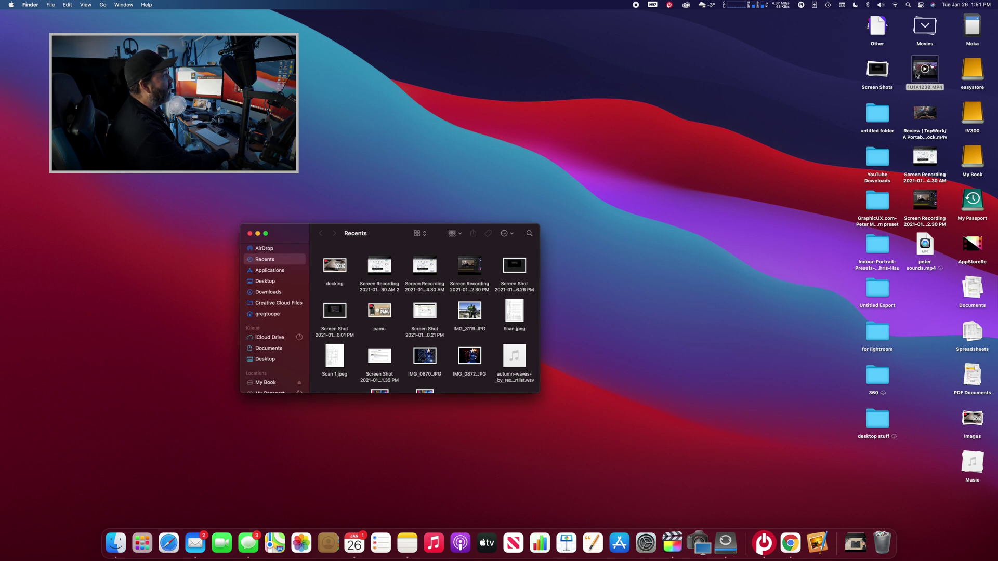
pyautogui.moveTo(916, 74); pyautogui.dragTo(922, 65)
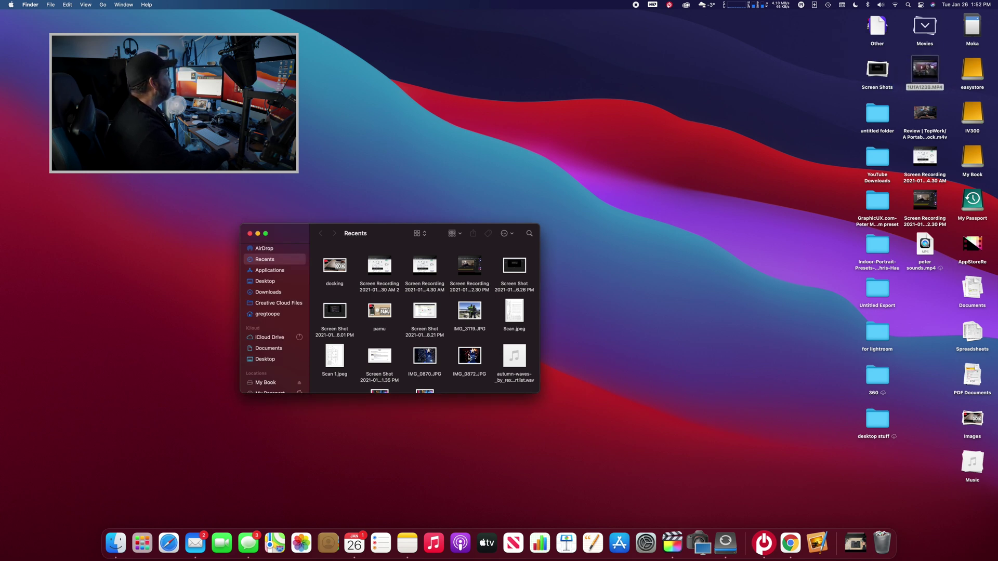
# - Show the Documents folder in the remaining Finder window, then move and enlarge it
pyautogui.click(273, 349)
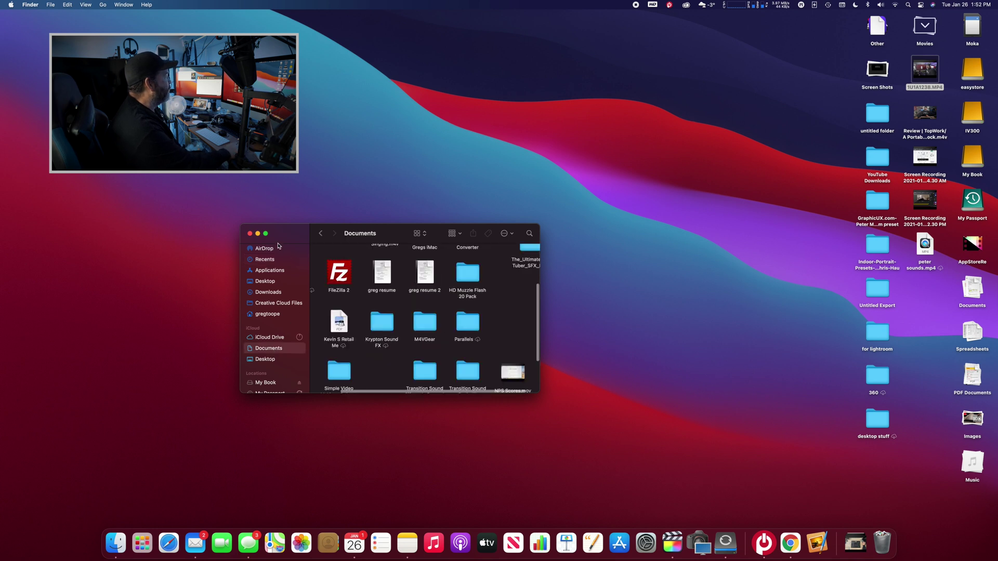
pyautogui.moveTo(293, 238); pyautogui.dragTo(242, 194)
pyautogui.moveTo(487, 346); pyautogui.dragTo(610, 425)
# - Carry the desktop video over the Documents folder and bring it back to the desktop undropped
pyautogui.moveTo(918, 78)
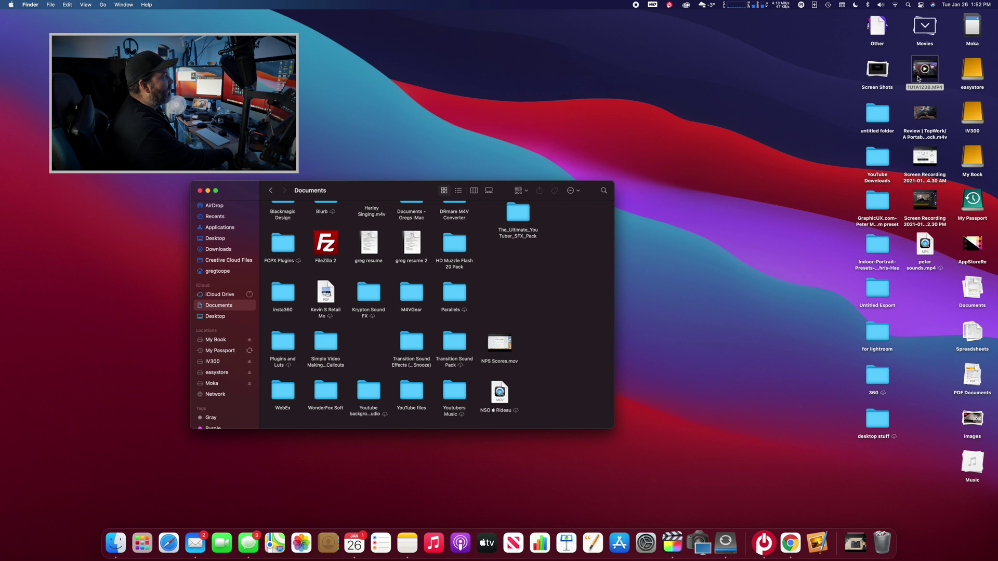
pyautogui.moveTo(918, 78); pyautogui.dragTo(671, 267)
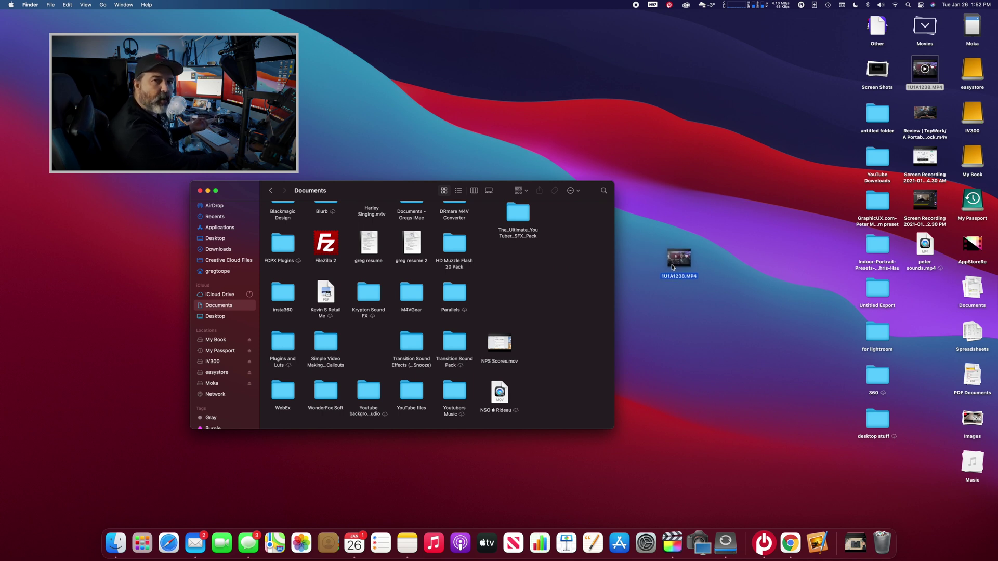
pyautogui.moveTo(671, 267); pyautogui.dragTo(546, 301)
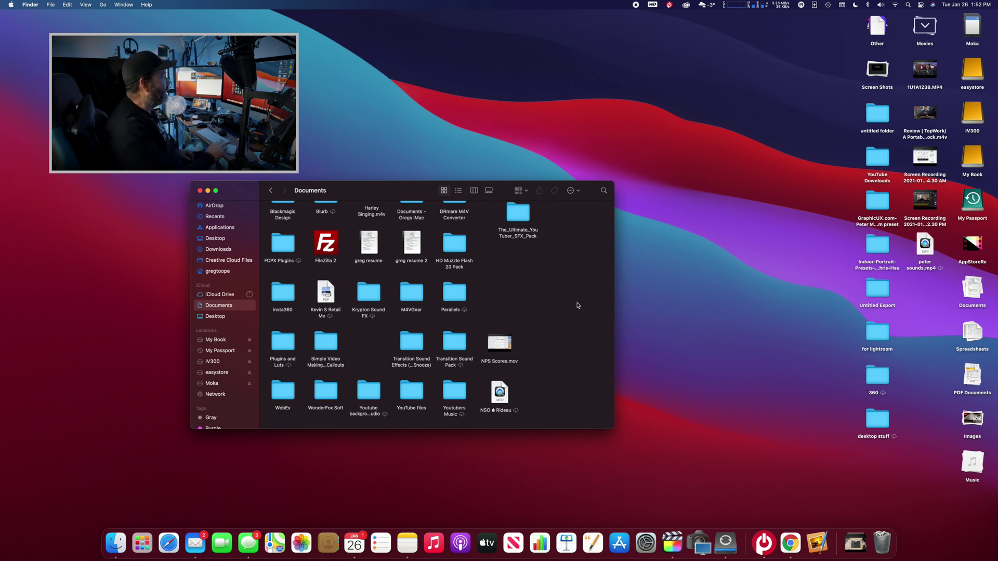
# - Option-drag the desktop 1U1A1238.MP4 into the Documents window to try copying it there
pyautogui.moveTo(917, 78)
pyautogui.moveTo(917, 78); pyautogui.dragTo(674, 281)
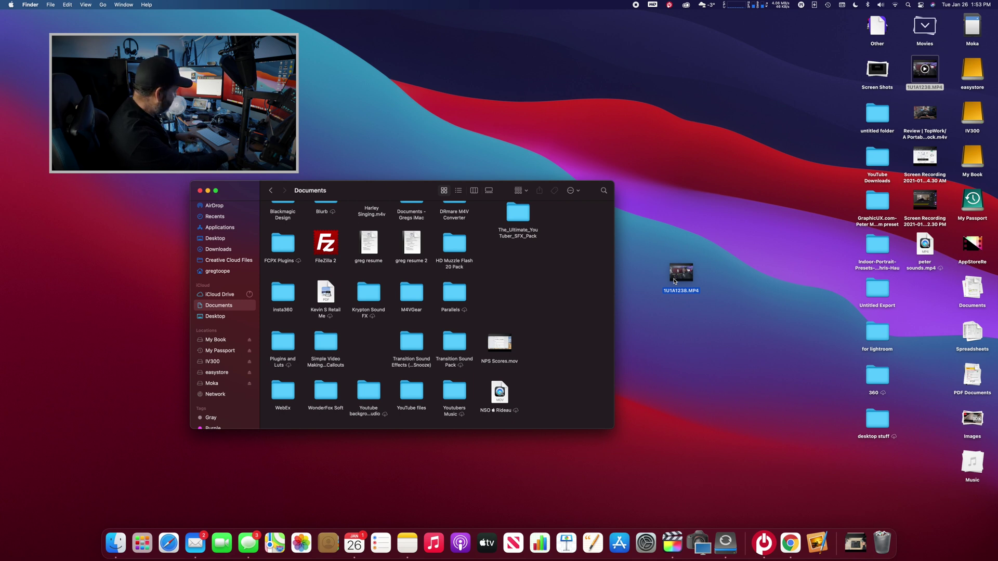
pyautogui.moveTo(674, 281); pyautogui.dragTo(552, 295)
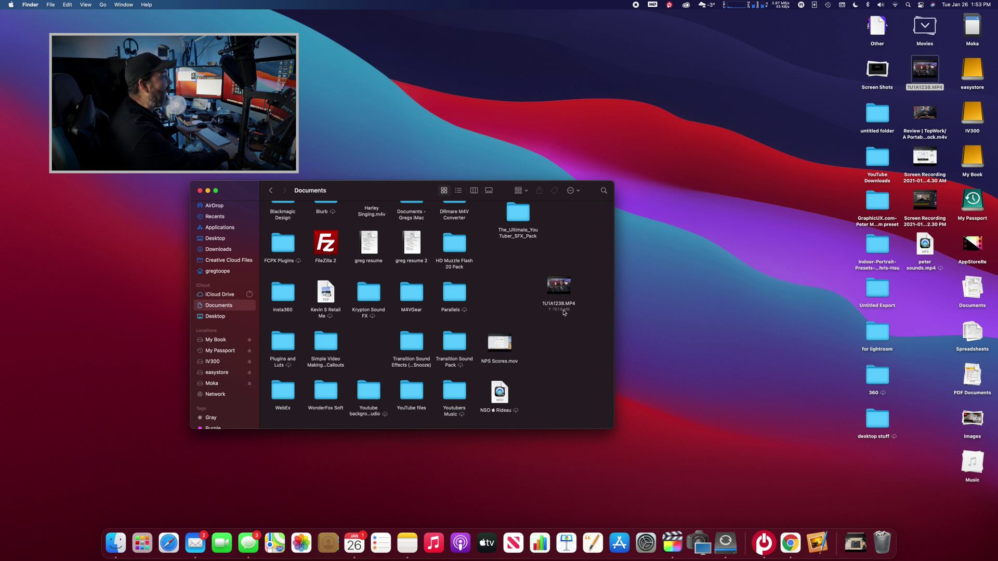
pyautogui.moveTo(569, 295)
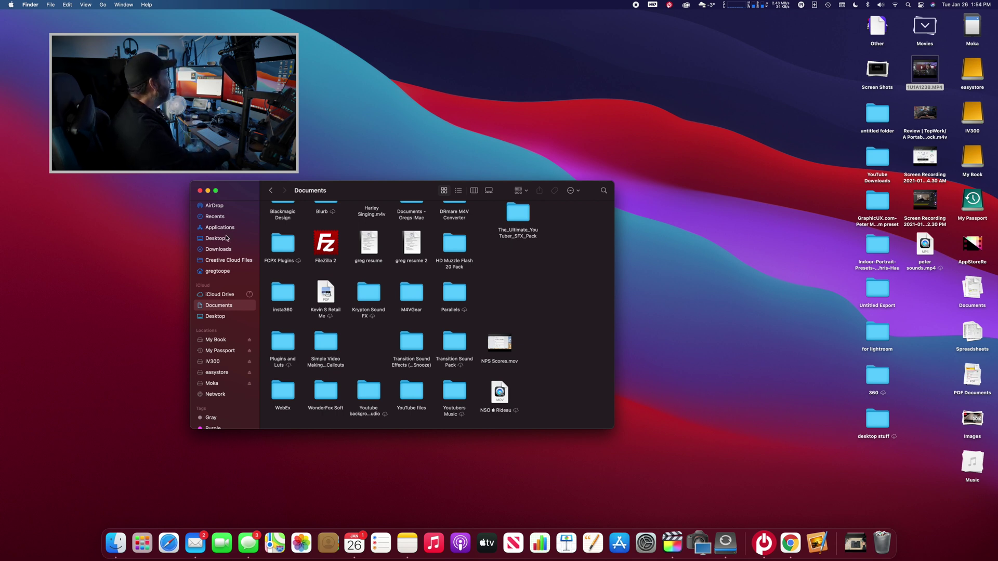
# - Command-drag 1U1A1238.MP4 from the desktop into Documents > insta360 through spring-loaded folders
pyautogui.click(218, 317)
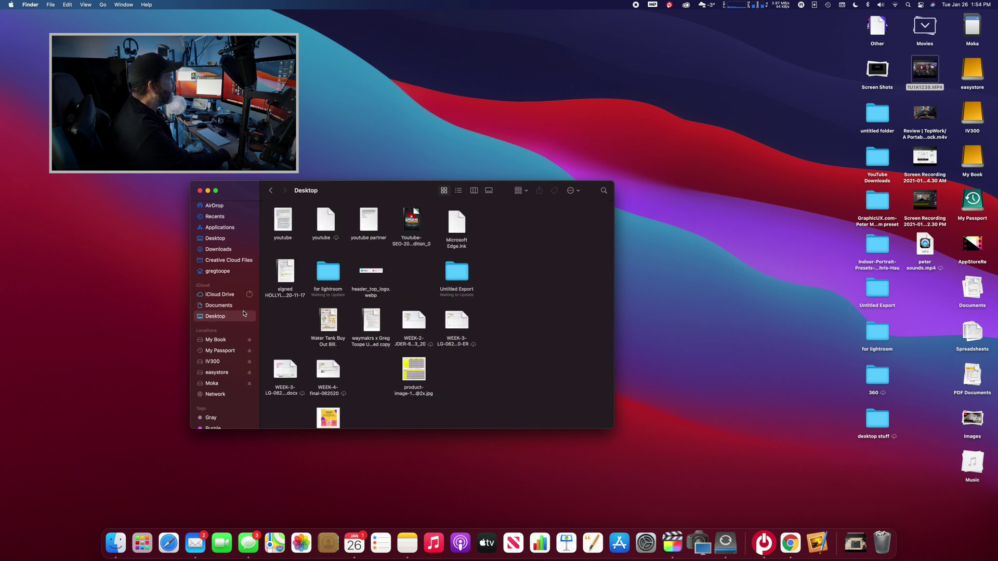
pyautogui.click(218, 306)
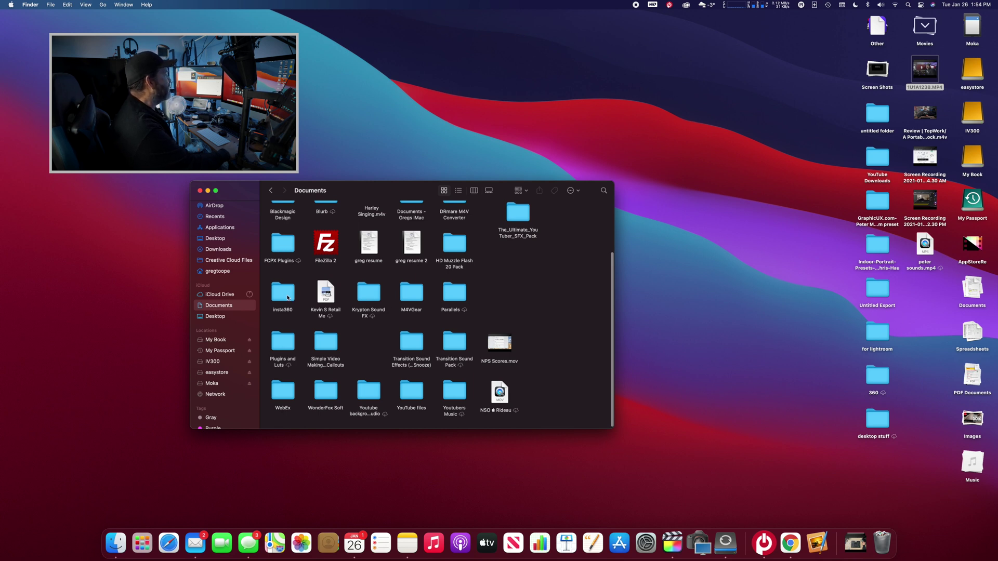
pyautogui.click(241, 317)
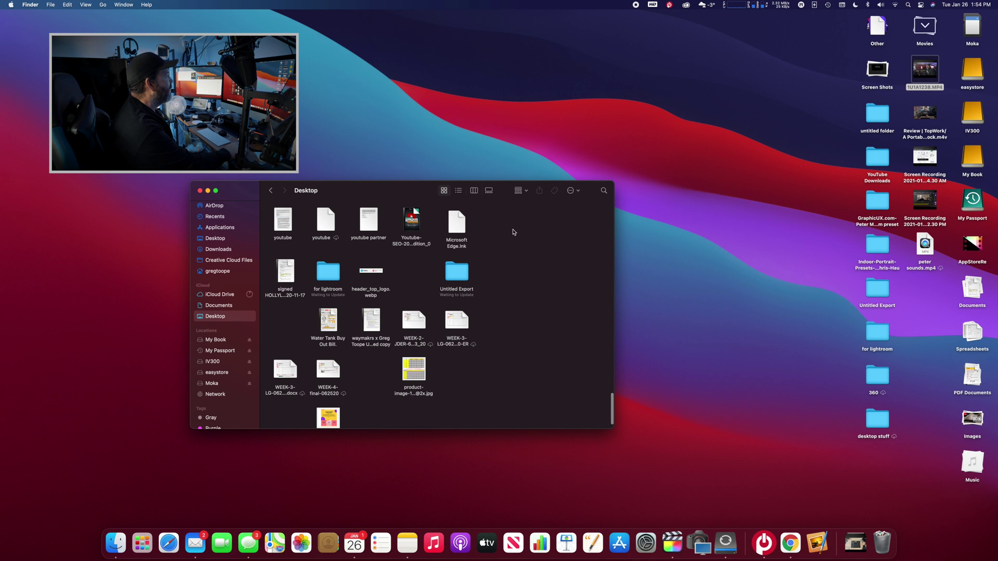
pyautogui.moveTo(913, 73); pyautogui.dragTo(361, 311)
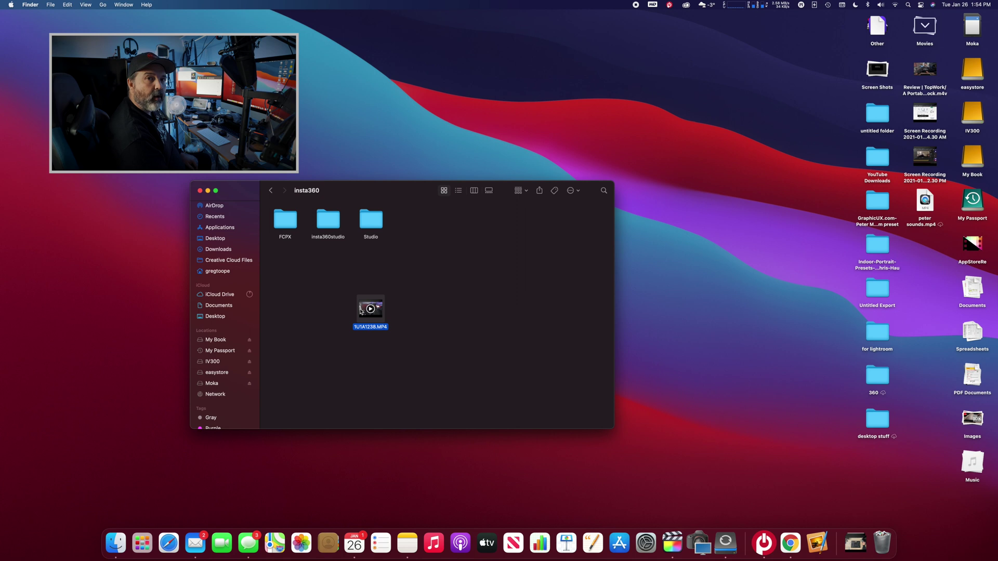